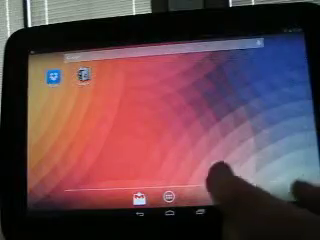
# Open the Android app drawer from the All Apps icon in the dock
pyautogui.click(139, 198)
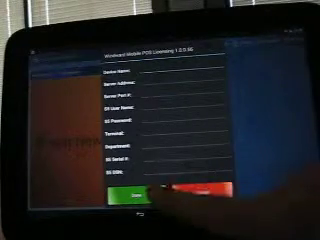
# Enter 'Station12' in the Device Name field with the on-screen keyboard
pyautogui.click(180, 73)
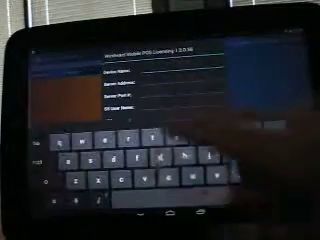
pyautogui.click(60, 180)
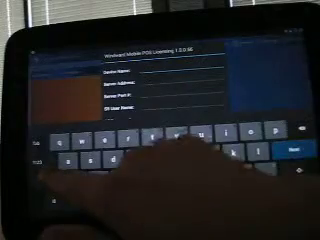
pyautogui.click(90, 160)
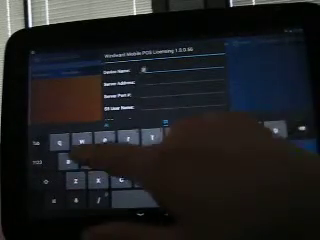
pyautogui.click(105, 140)
pyautogui.click(150, 140)
pyautogui.write('Stat')
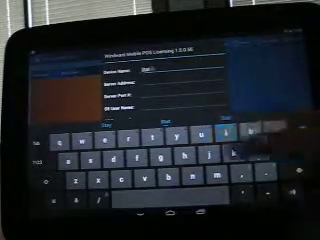
pyautogui.click(225, 135)
pyautogui.click(245, 150)
pyautogui.click(36, 162)
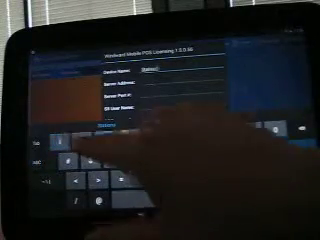
pyautogui.click(36, 162)
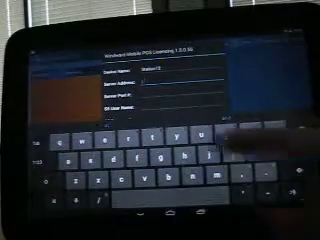
# Enter the server IP address in digits and begin the server port
pyautogui.click(36, 162)
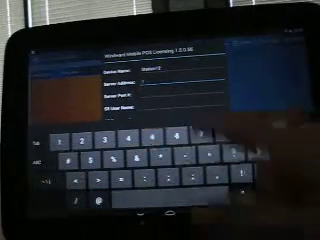
pyautogui.write('10')
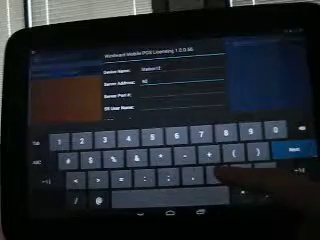
pyautogui.write('.1')
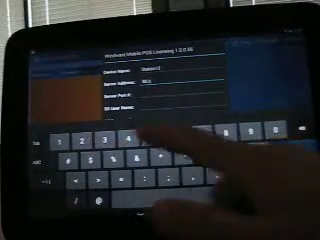
pyautogui.write('0')
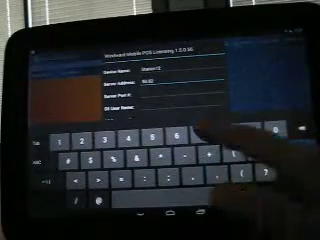
pyautogui.write('.75')
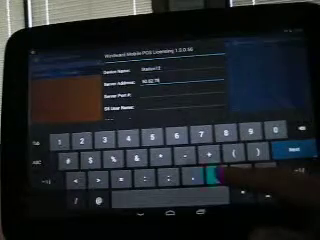
pyautogui.write('.221')
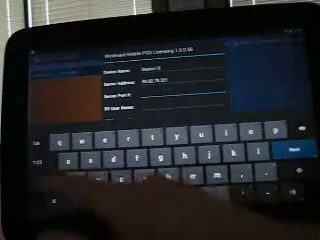
pyautogui.click(63, 162)
pyautogui.write('31')
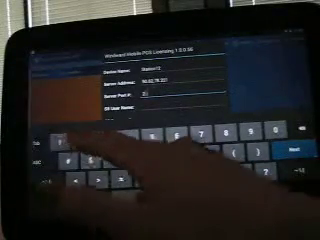
pyautogui.write('1')
# Fill in the server port and DB user name 'Test', moving on to the password
pyautogui.click(296, 148)
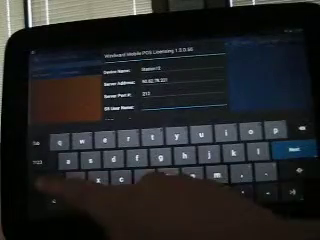
pyautogui.write('T')
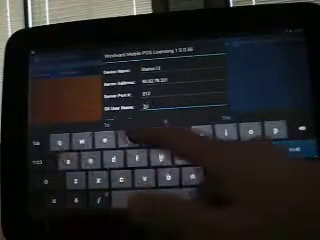
pyautogui.write('est')
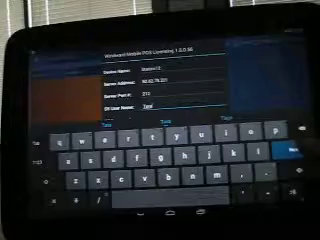
pyautogui.click(294, 148)
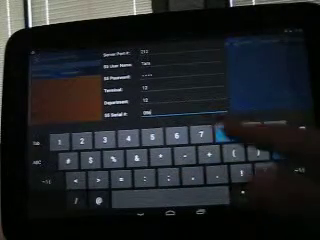
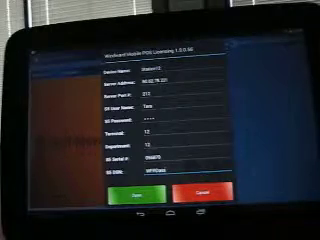
# Submit the completed licensing form with the green Done button
pyautogui.click(137, 193)
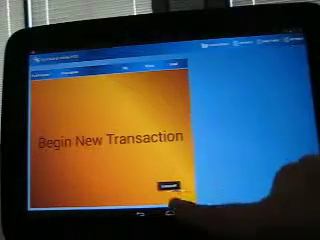